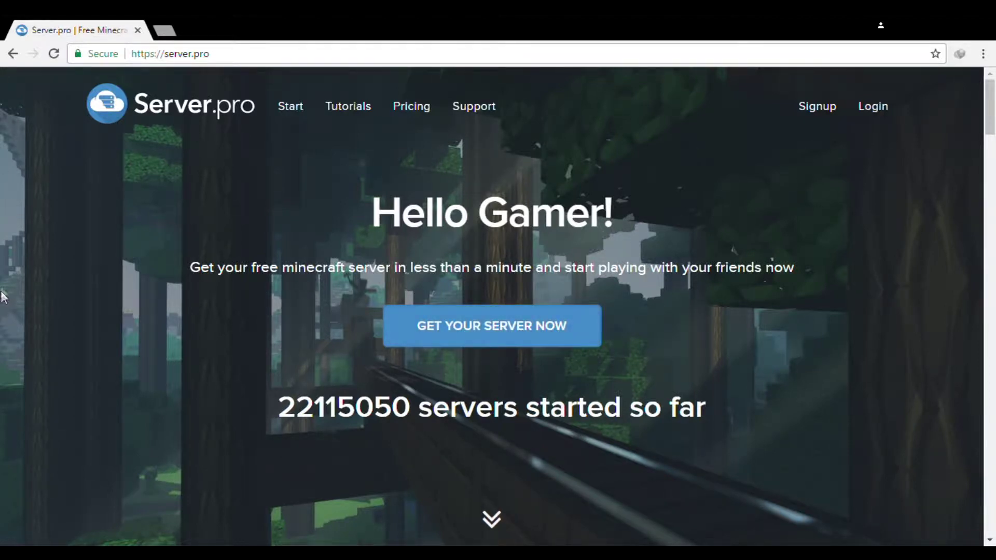
# - Go to server.pro and create an account using Signup with Facebook
pyautogui.click(240, 57)
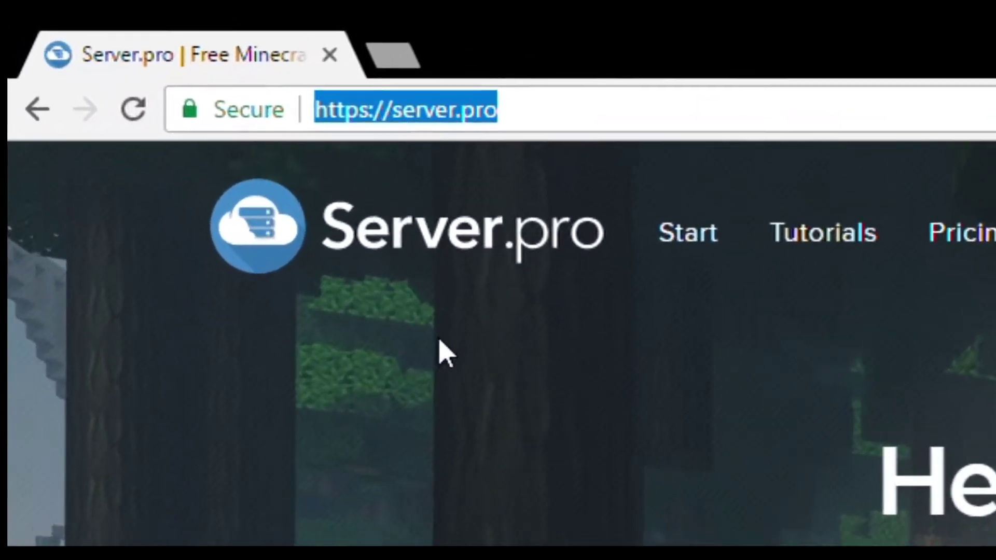
pyautogui.write('server')
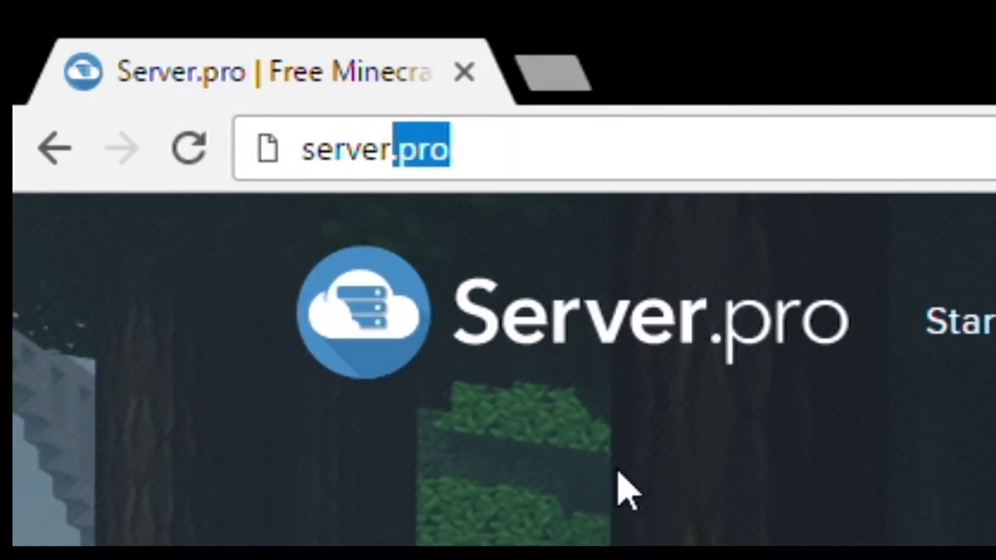
pyautogui.write('.pro')
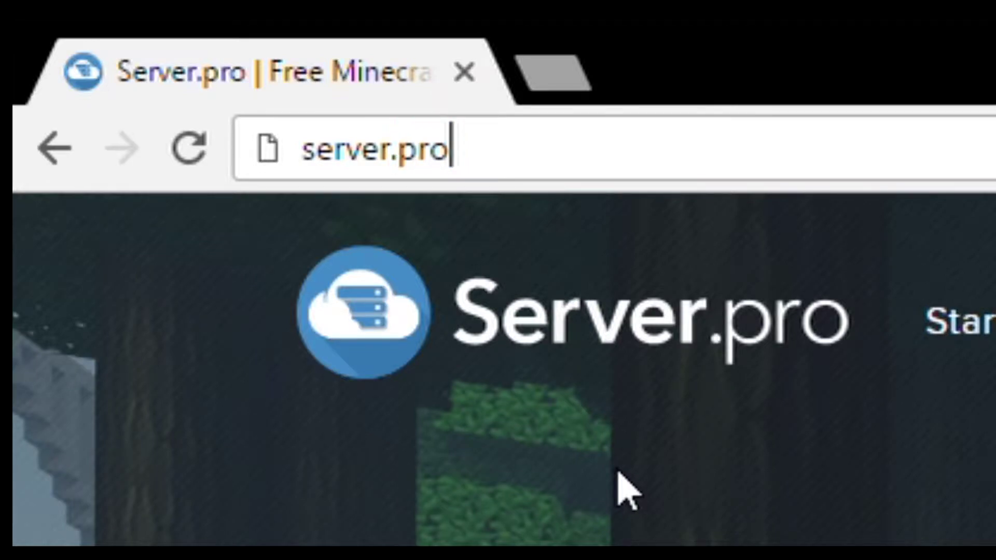
pyautogui.press('Return')
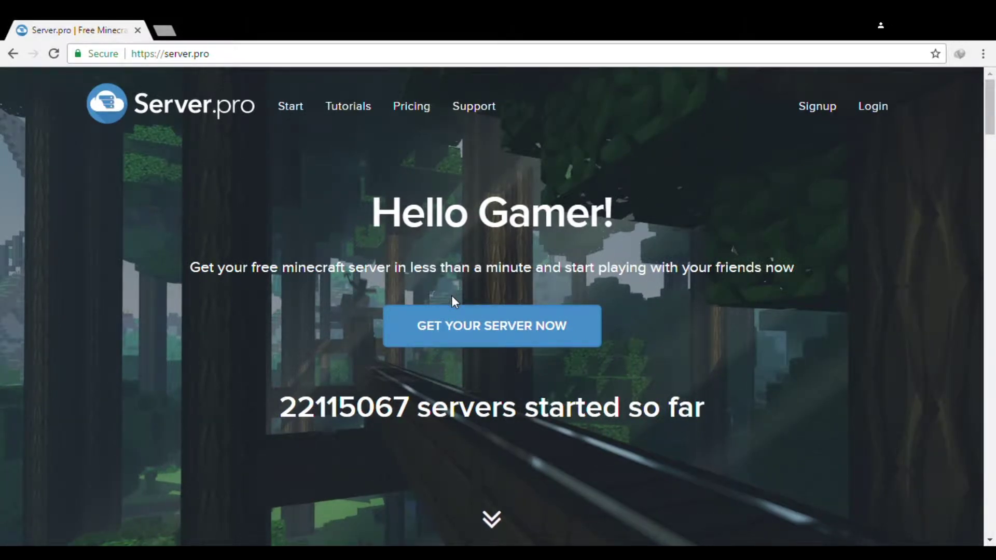
pyautogui.click(824, 109)
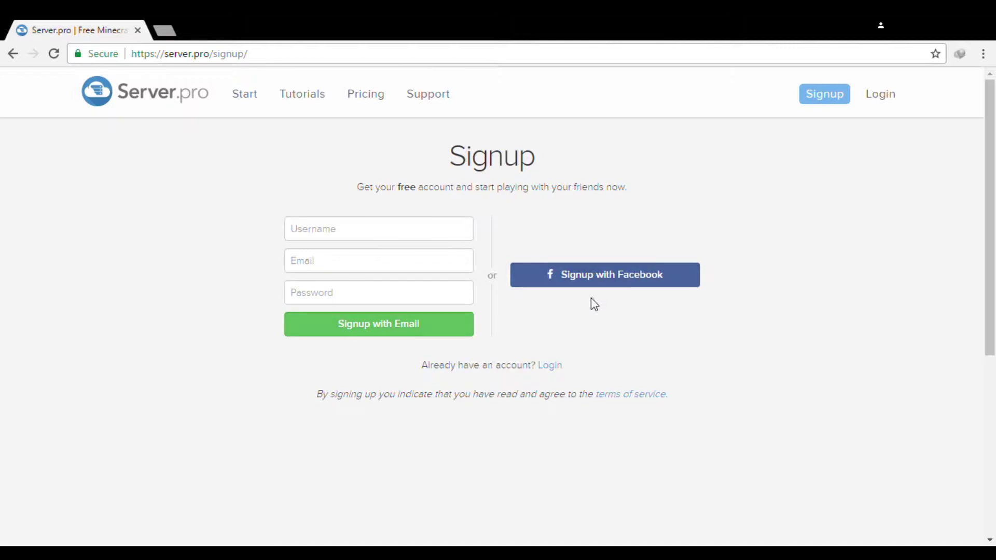
pyautogui.click(614, 284)
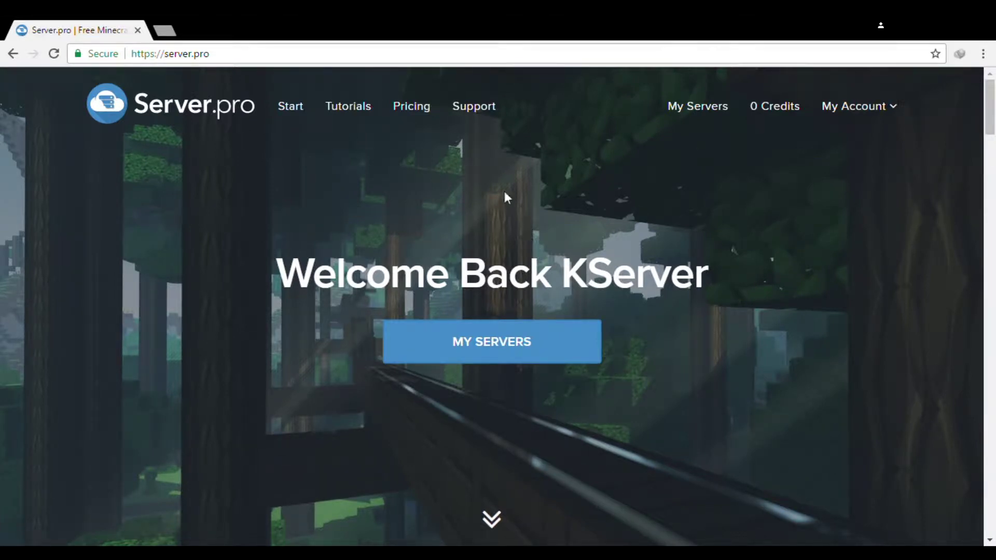
# - From My Servers, choose Create New Server to reach the Minecraft / Pocket Edition game choice
pyautogui.click(516, 321)
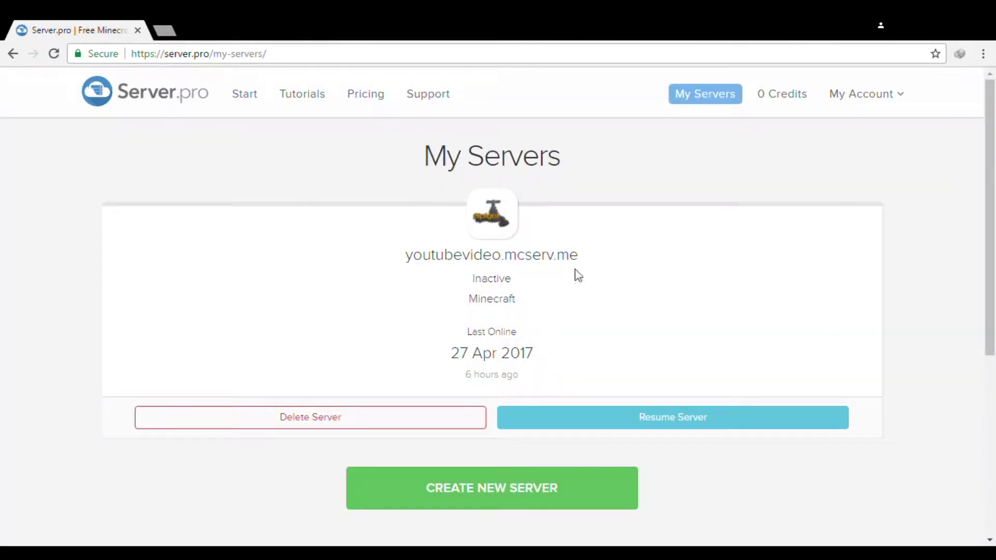
pyautogui.click(516, 498)
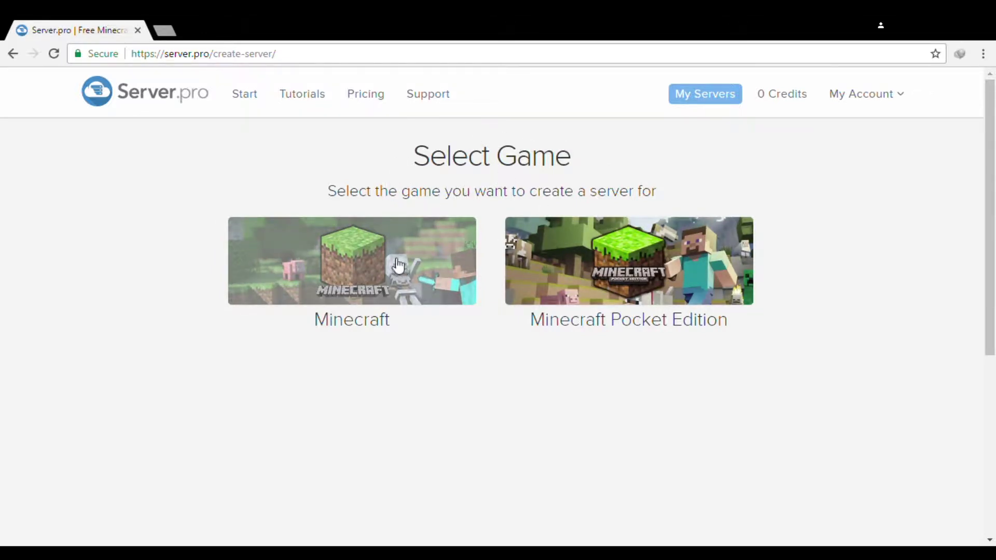
# - Pick Minecraft and review the Hostname, Location, plan and Type sections of the creation form
pyautogui.click(425, 286)
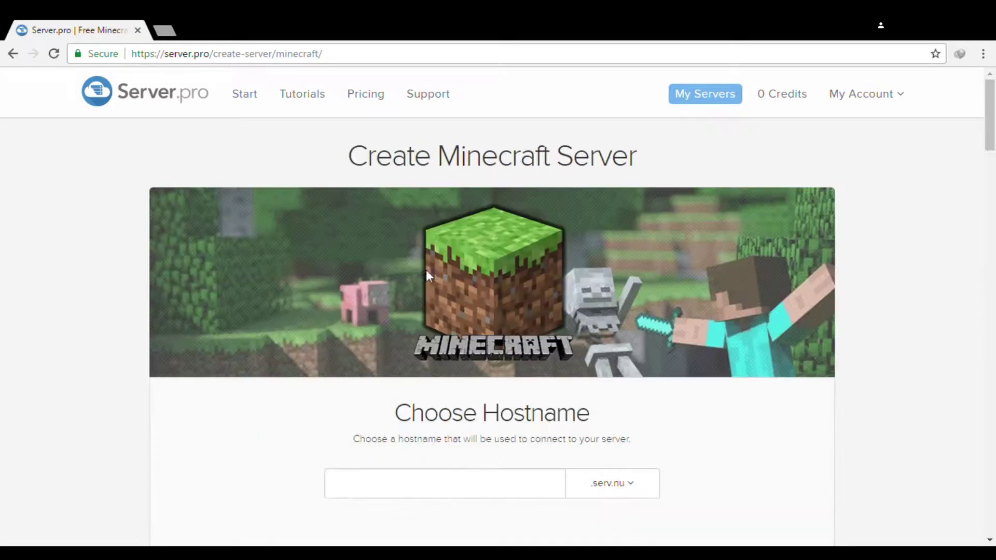
pyautogui.scroll(-3, 449, 280)
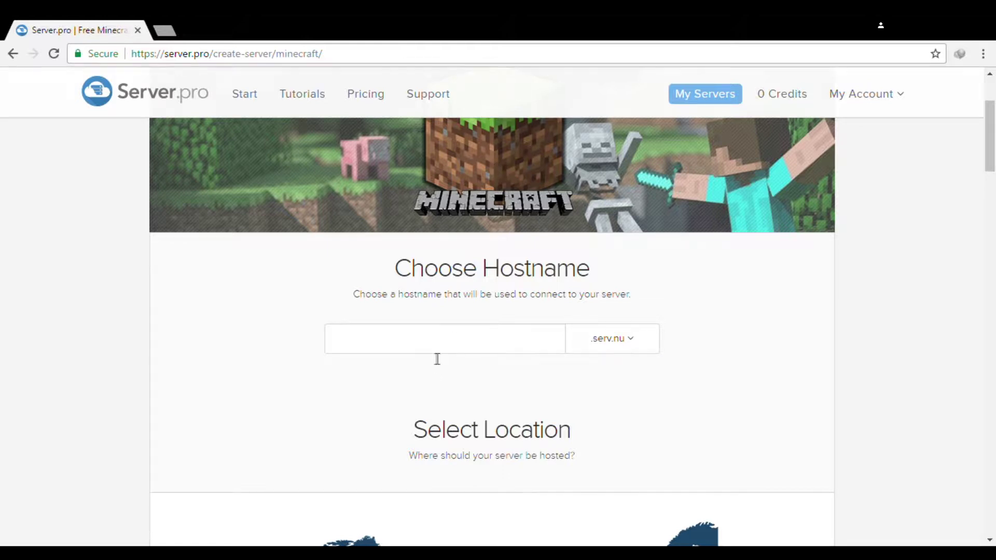
pyautogui.scroll(-4, 441, 362)
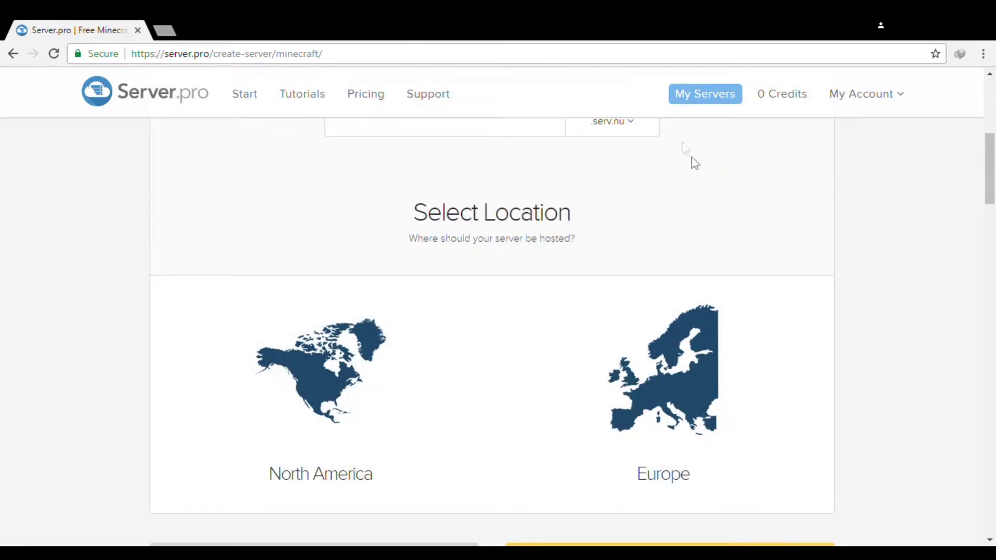
pyautogui.scroll(-2, 581, 387)
pyautogui.scroll(-4, 531, 305)
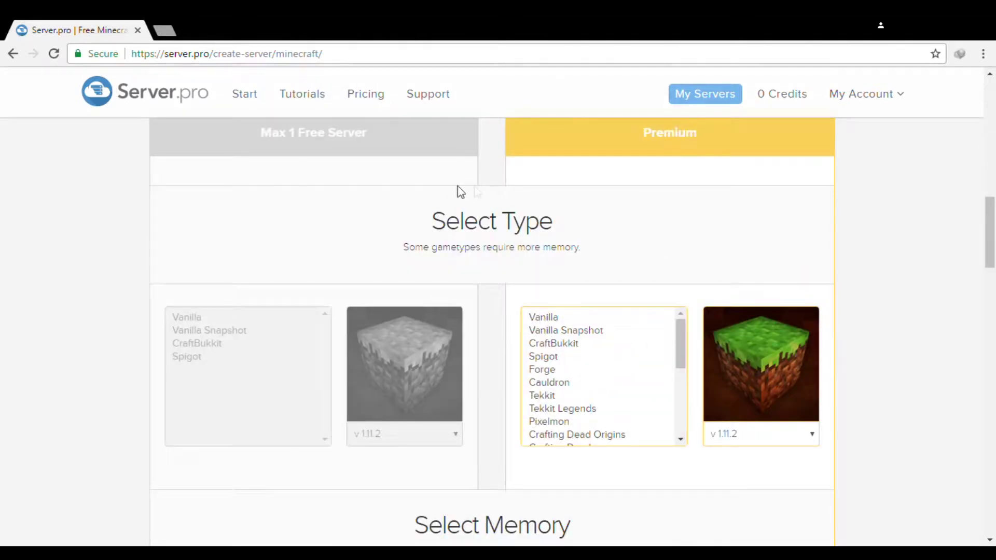
pyautogui.scroll(3, 458, 186)
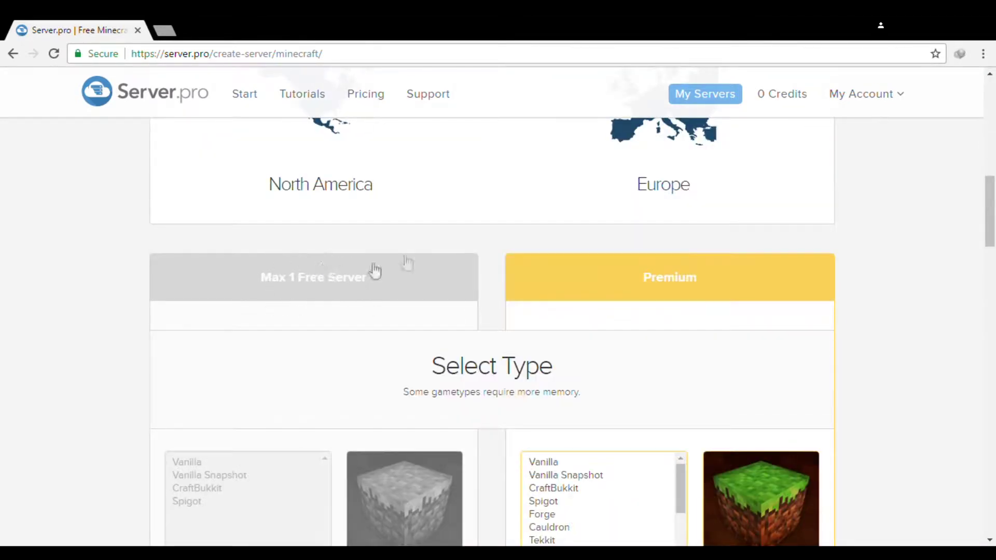
pyautogui.scroll(-2, 280, 342)
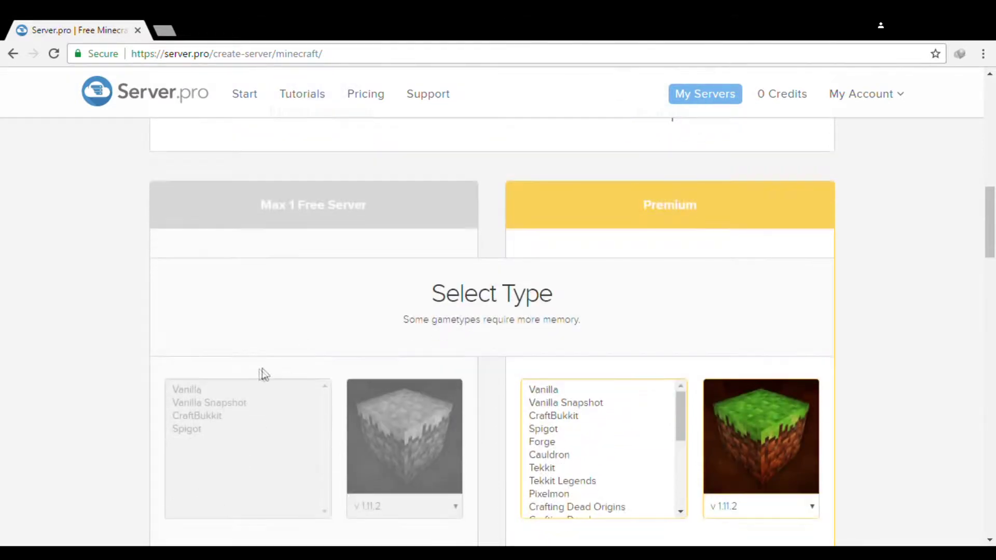
pyautogui.scroll(-3, 224, 374)
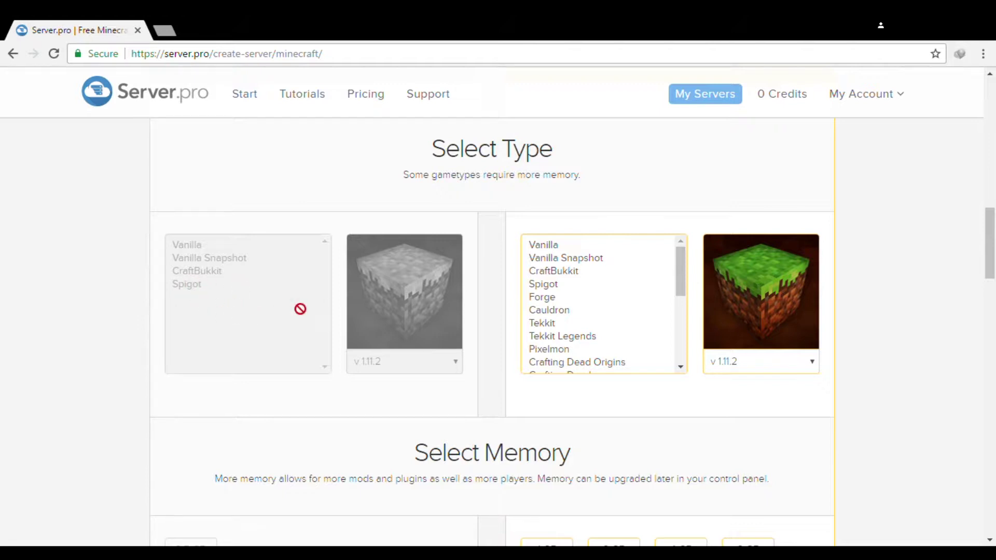
pyautogui.scroll(-3, 353, 303)
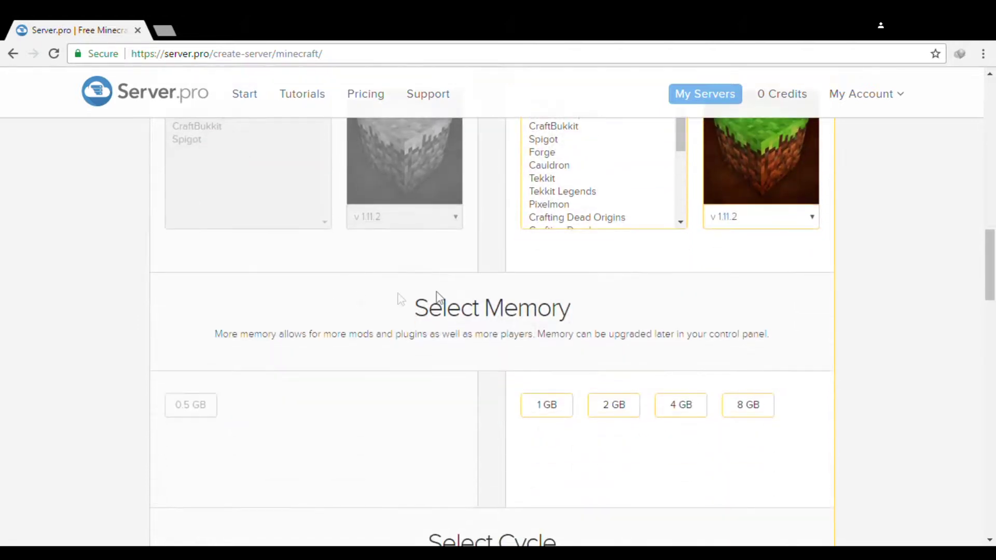
pyautogui.scroll(-3, 381, 332)
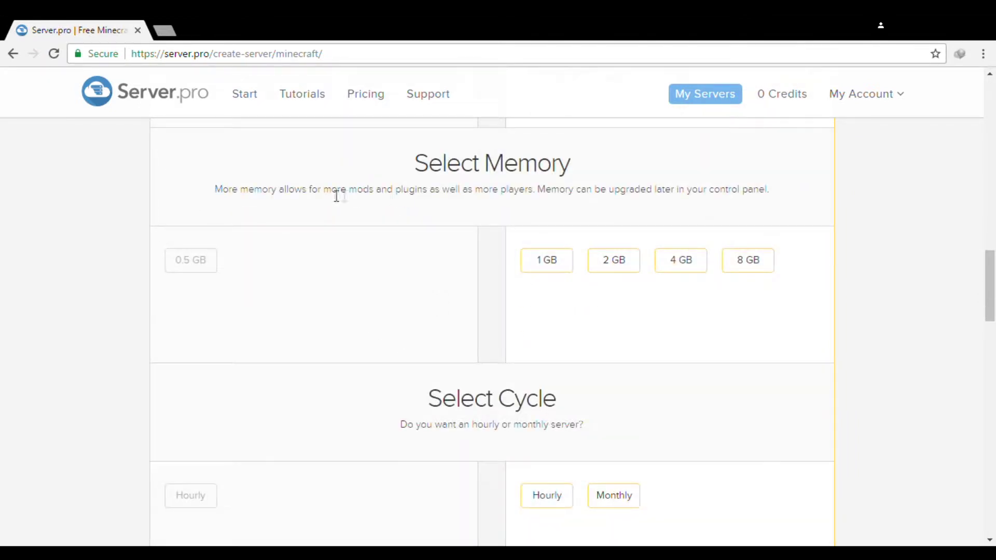
pyautogui.click(188, 265)
pyautogui.scroll(-5, 394, 262)
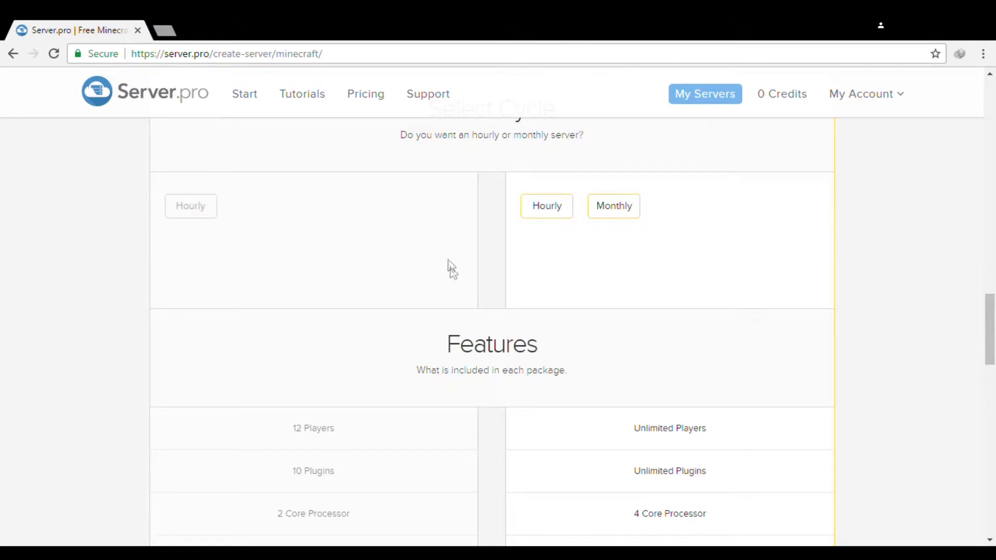
# - Look over the creation form, then go to My Servers to see the inactive youtubevideo.mcserv.me server
pyautogui.scroll(-3, 467, 259)
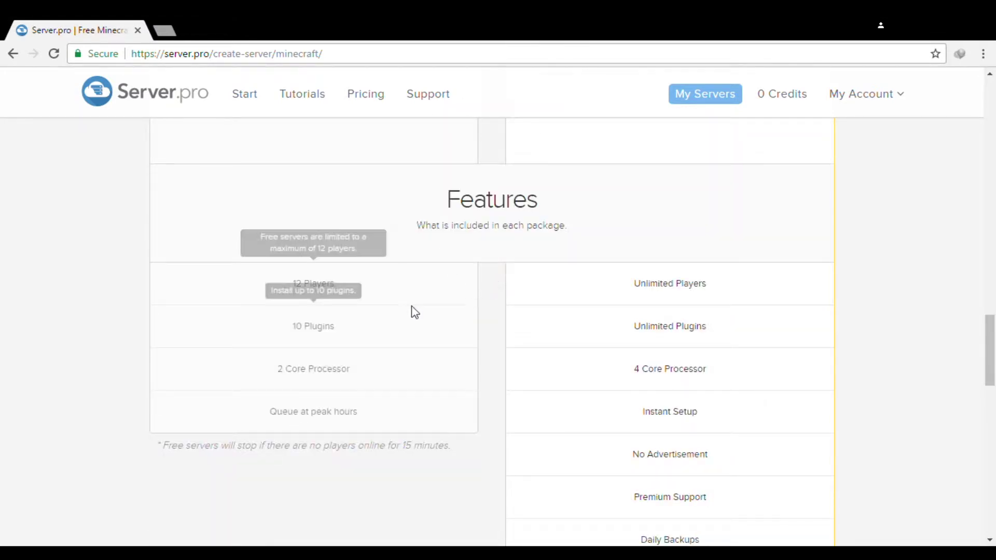
pyautogui.scroll(3, 363, 295)
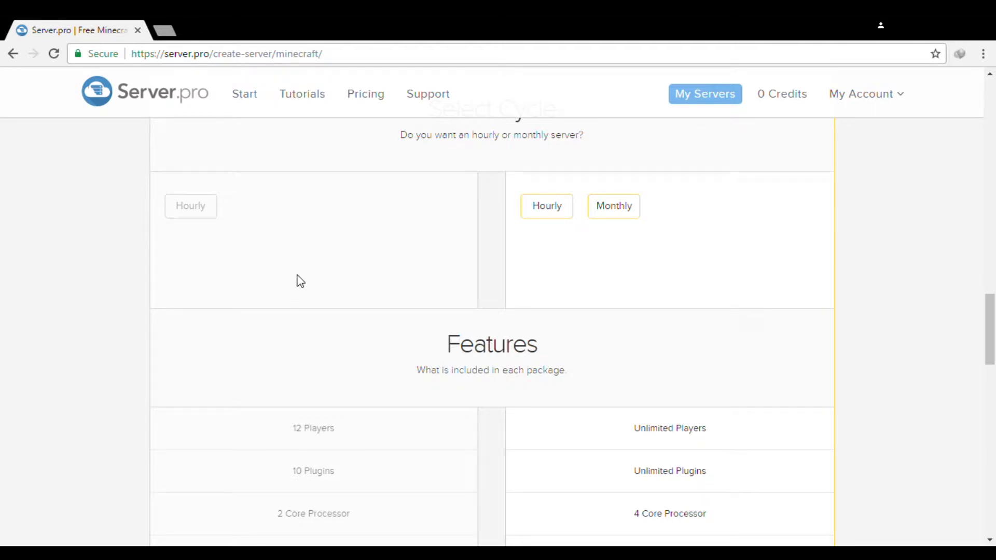
pyautogui.scroll(-3, 363, 295)
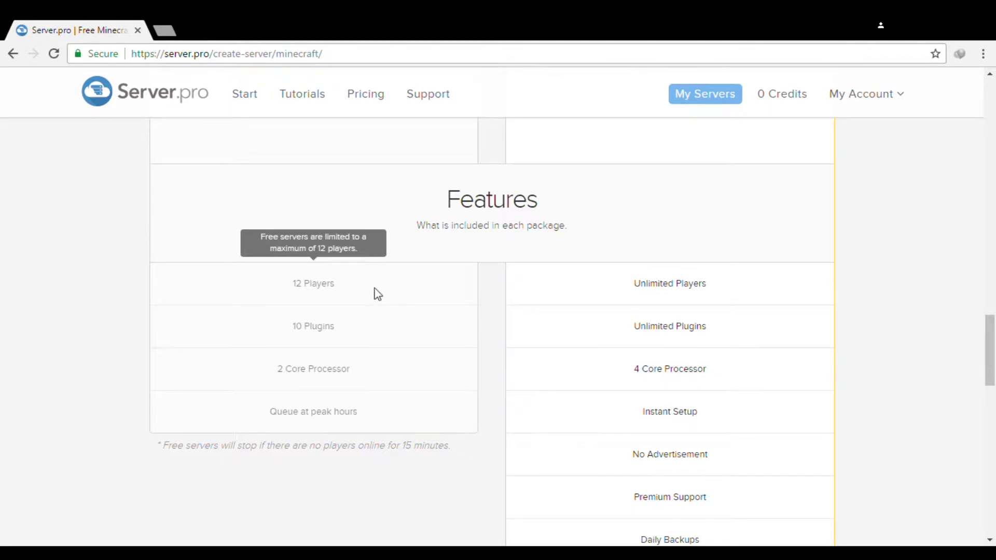
pyautogui.moveTo(338, 338)
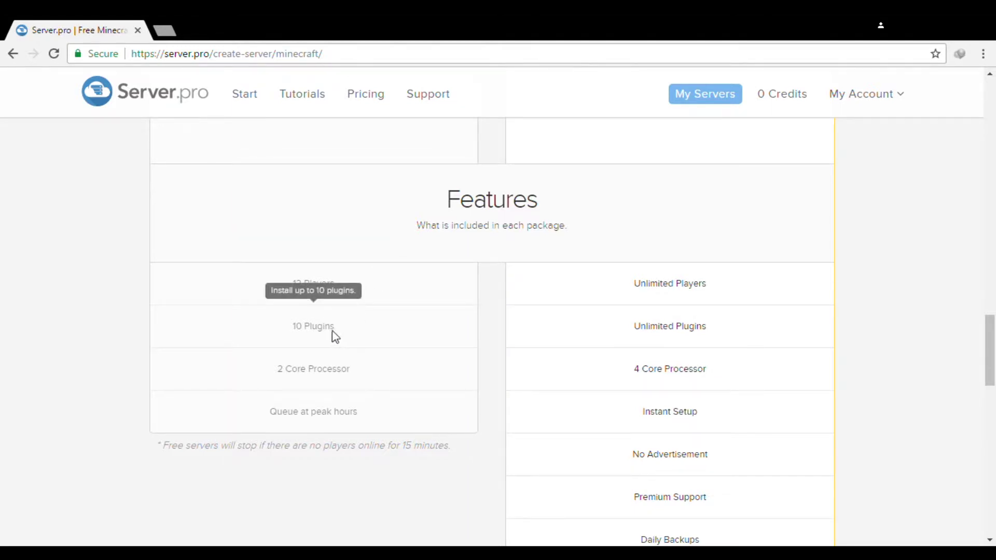
pyautogui.moveTo(302, 381)
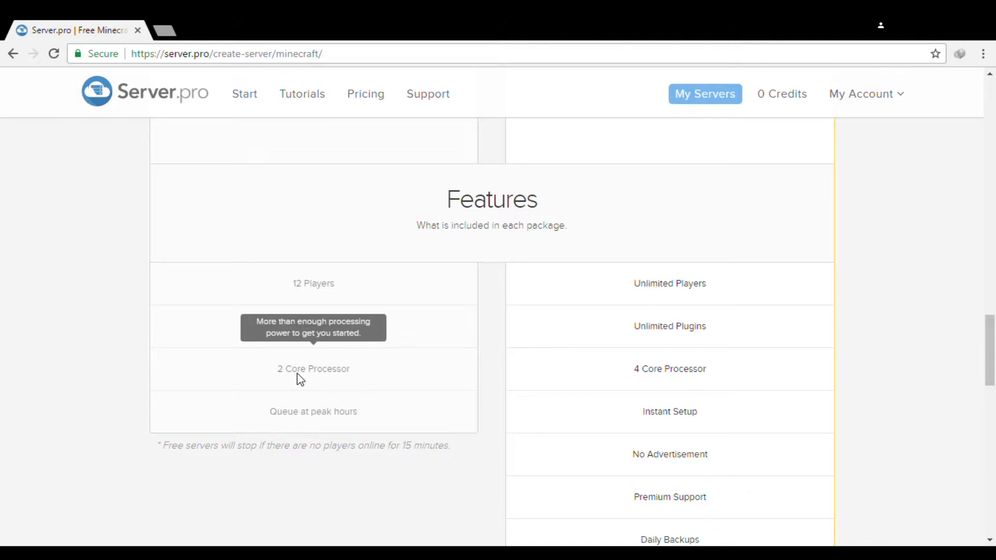
pyautogui.scroll(-2, 189, 370)
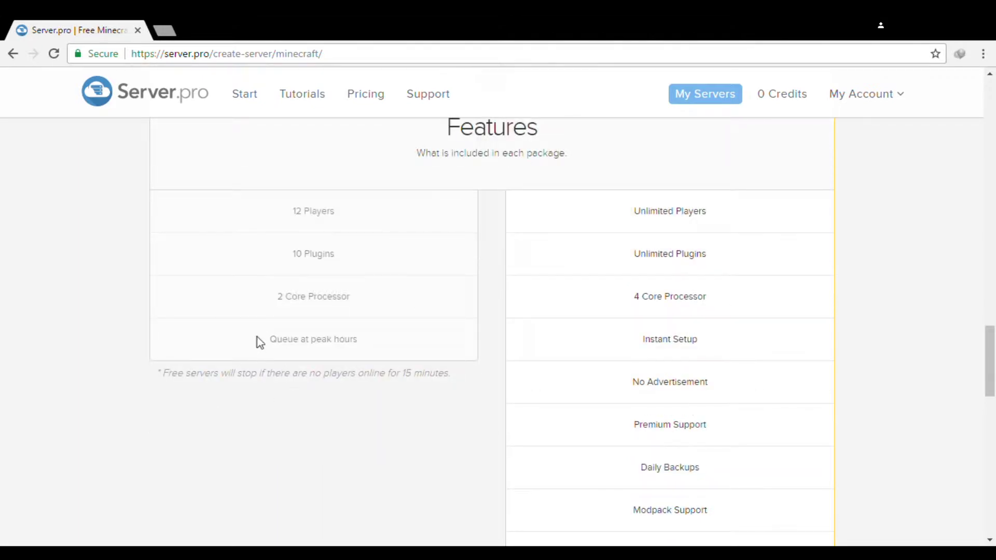
pyautogui.scroll(-10, 315, 366)
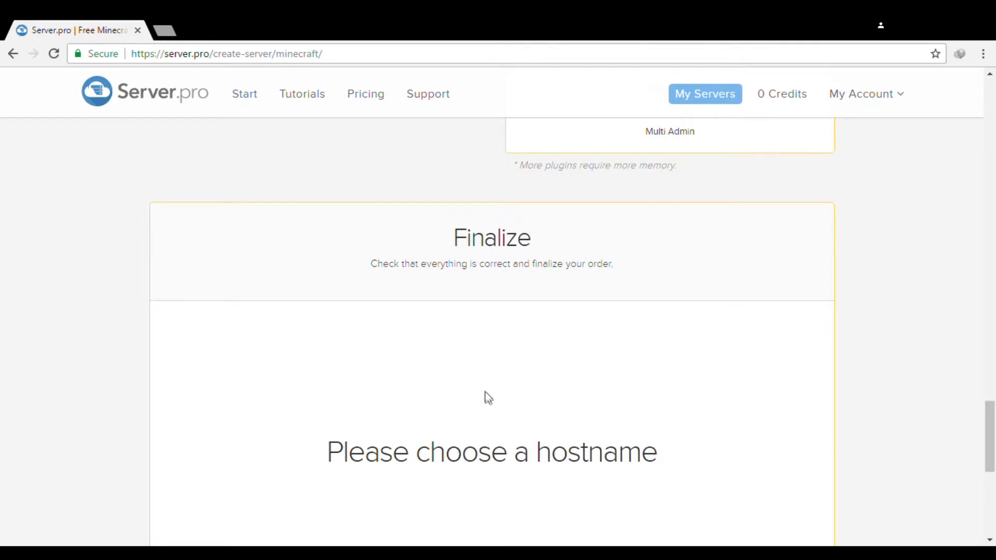
pyautogui.scroll(-4, 489, 398)
pyautogui.scroll(10, 487, 392)
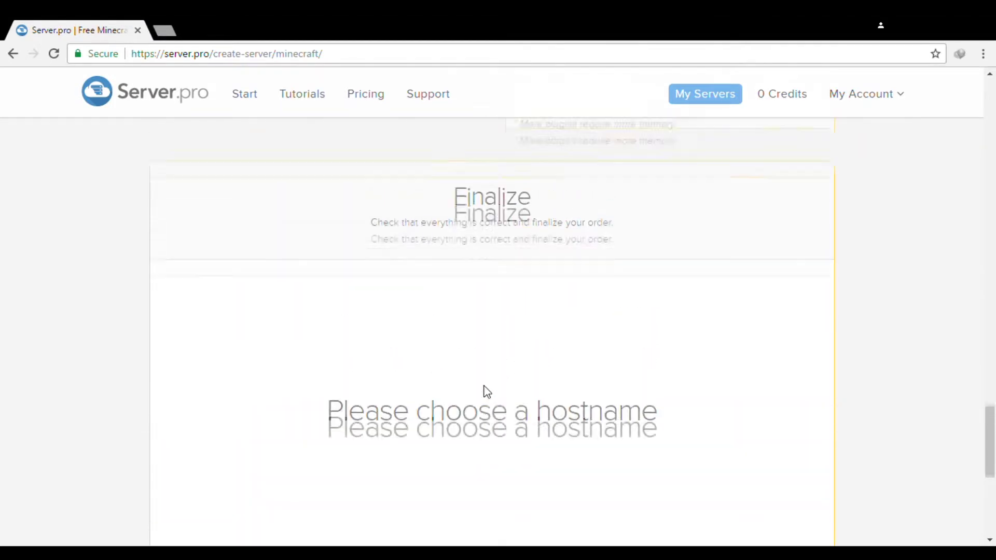
pyautogui.scroll(10, 456, 413)
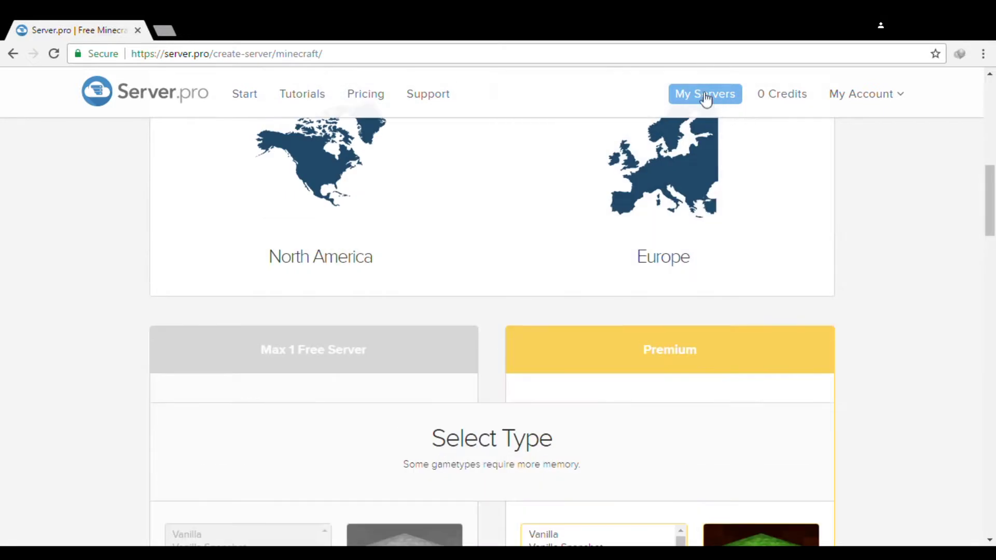
pyautogui.click(706, 96)
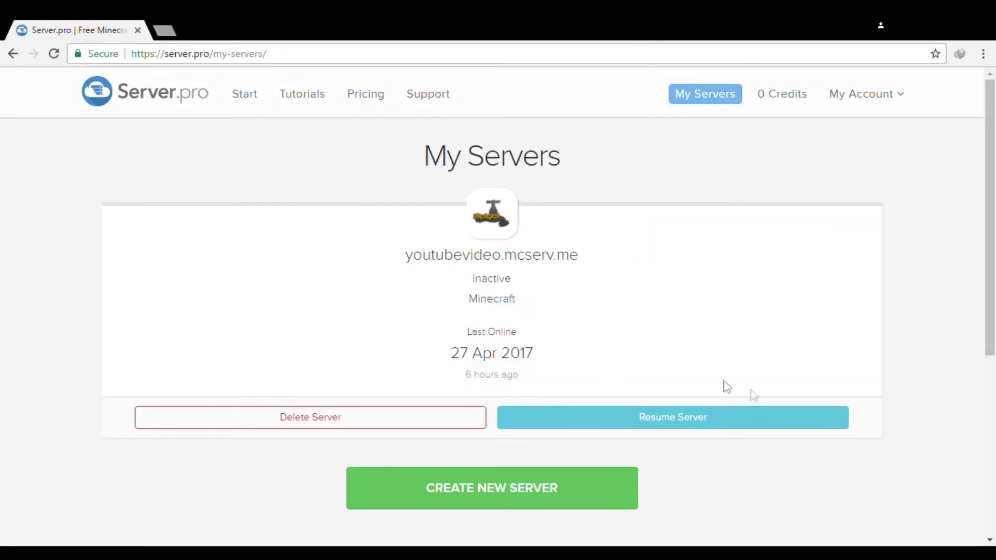
# - Resume the youtubevideo.mcserv.me free server and look over its running control panel
pyautogui.click(692, 418)
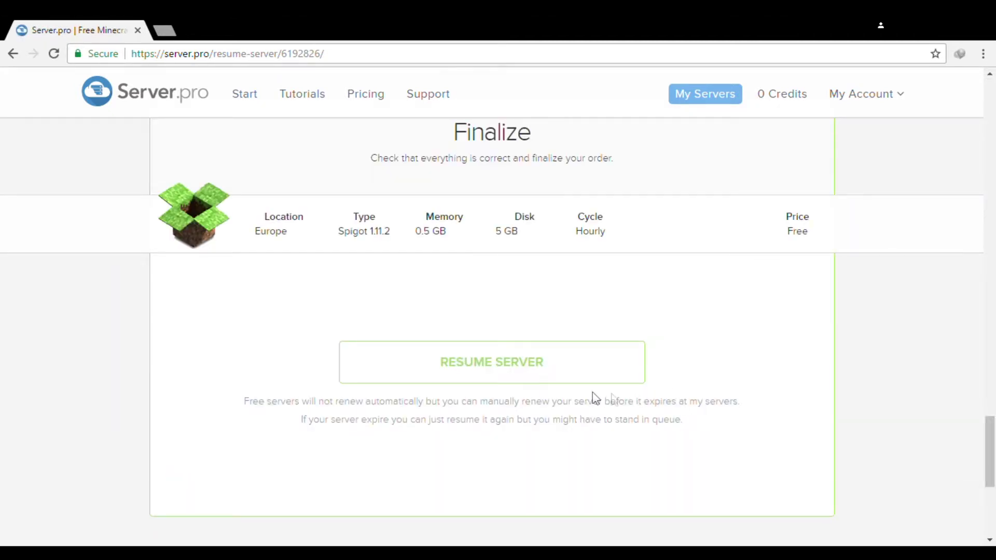
pyautogui.click(533, 369)
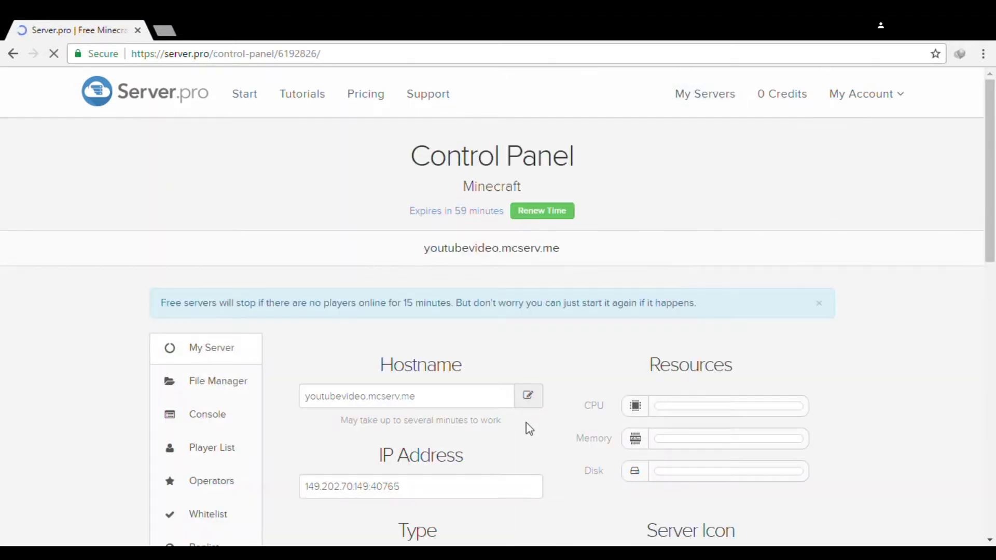
pyautogui.scroll(-3, 544, 389)
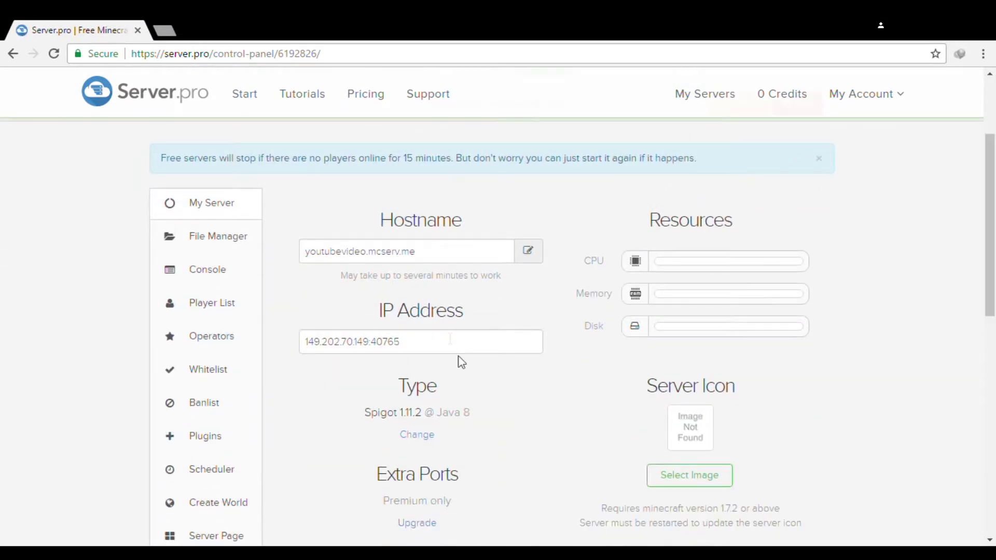
pyautogui.scroll(3, 485, 335)
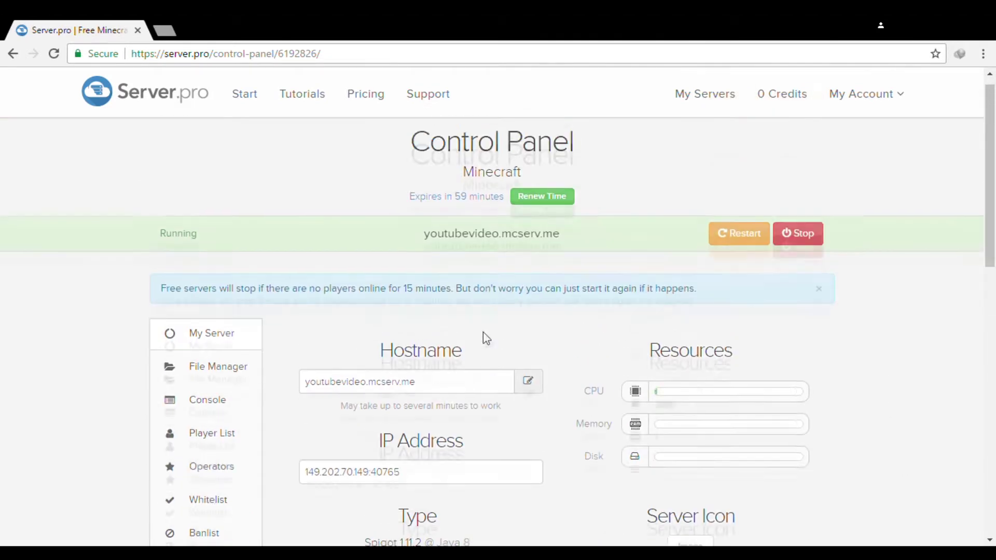
pyautogui.scroll(-3, 530, 344)
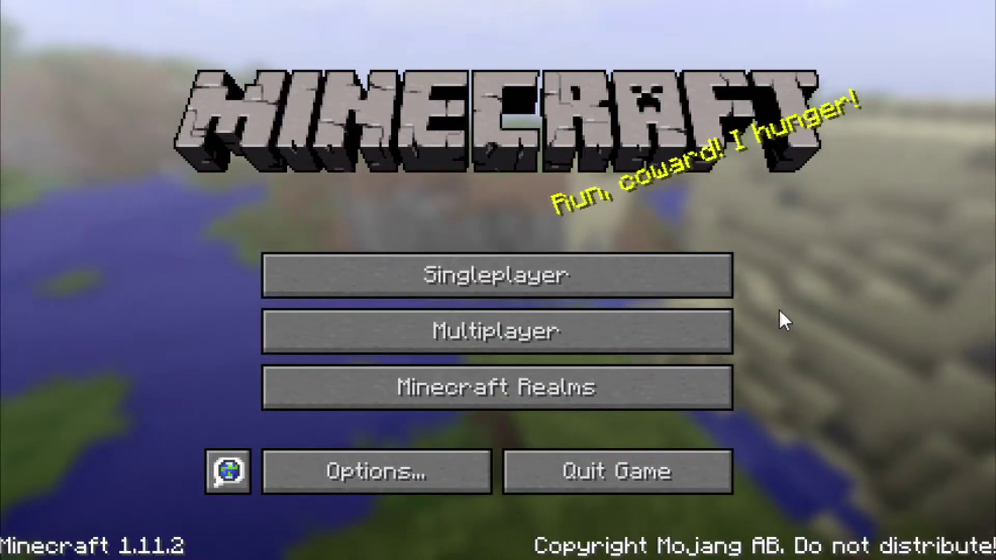
# - Add youtubevideo.mcserv.me as a multiplayer server entry and join it
pyautogui.click(639, 320)
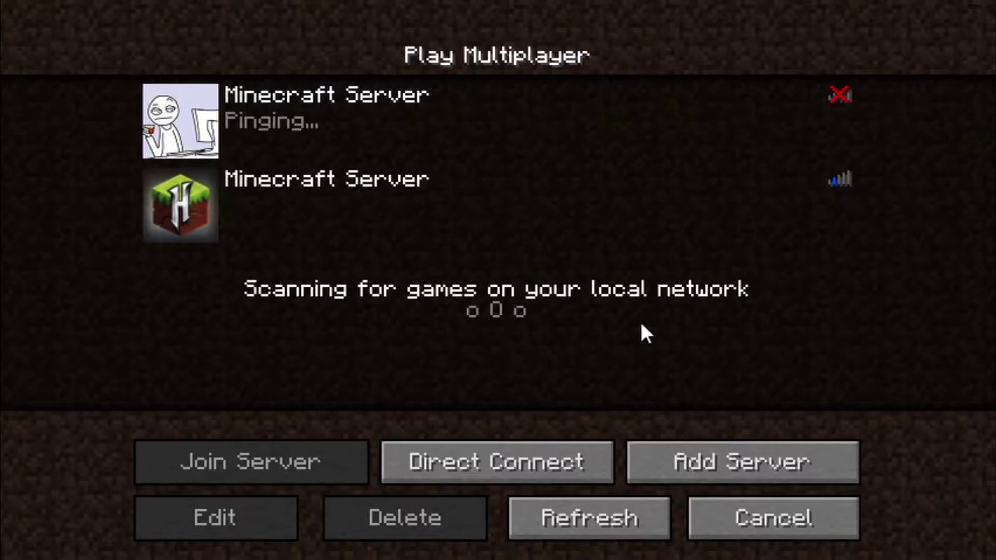
pyautogui.click(719, 460)
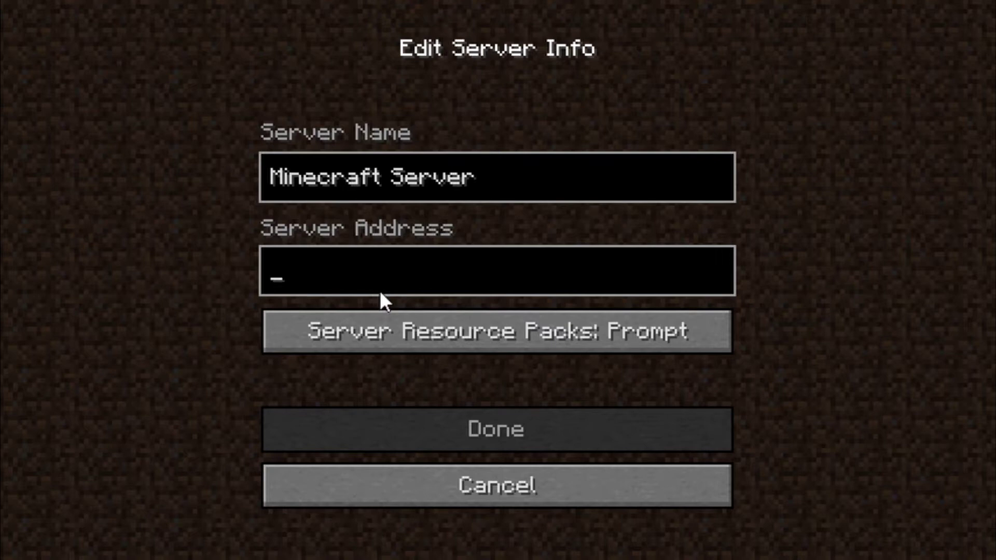
pyautogui.write('youtubevideo.mcserv.me')
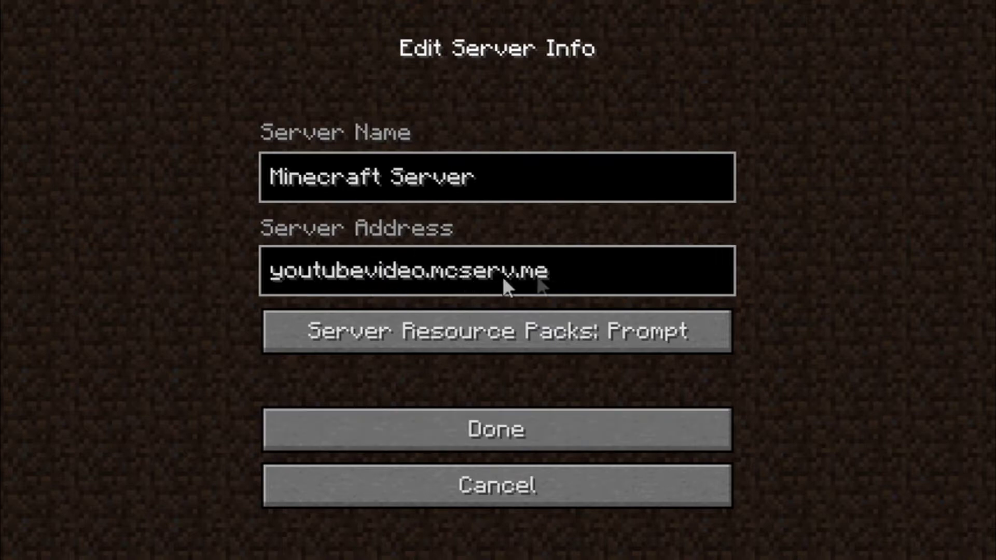
pyautogui.click(544, 430)
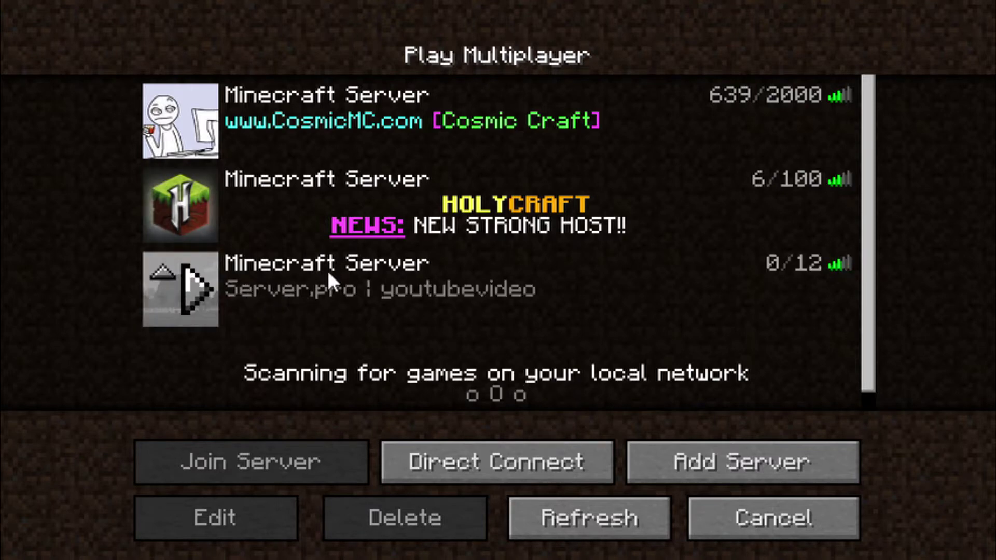
pyautogui.click(355, 282)
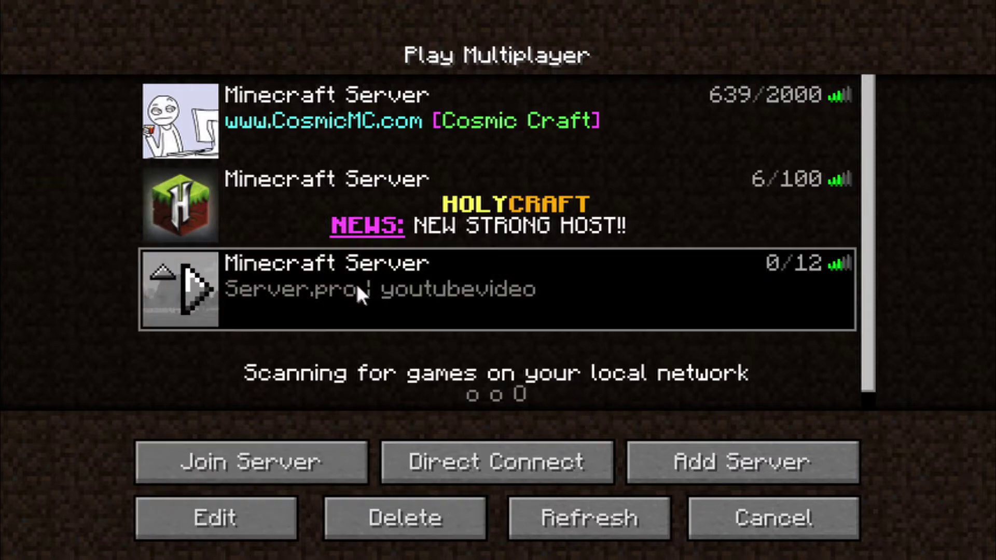
pyautogui.click(269, 462)
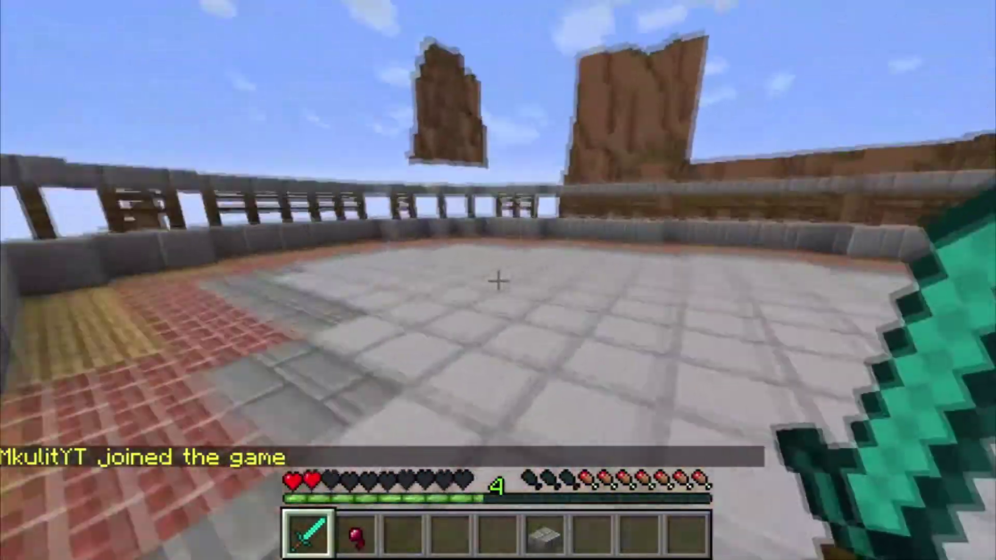
# - Walk through the brick gateway and along the walkway into the stone plaza
pyautogui.press('w')
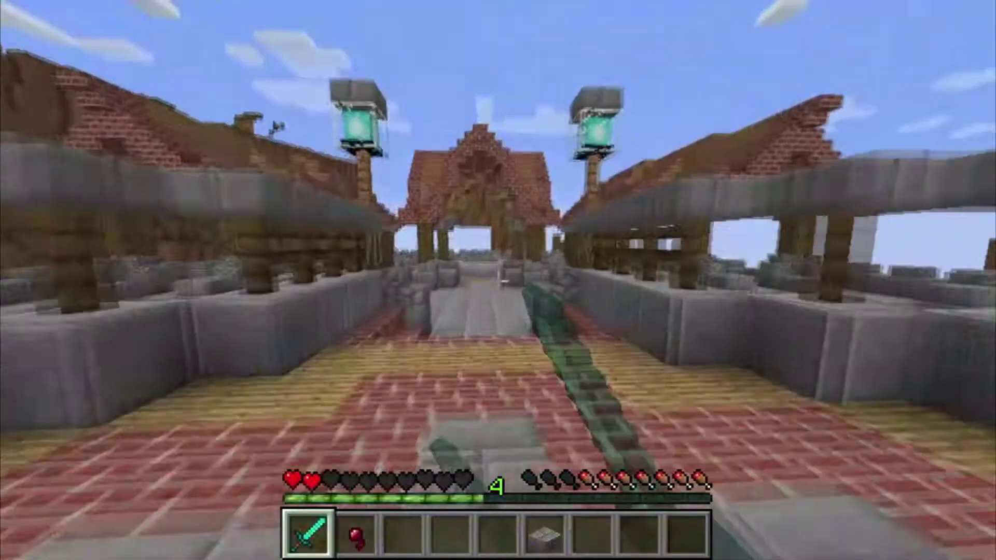
pyautogui.press('w')
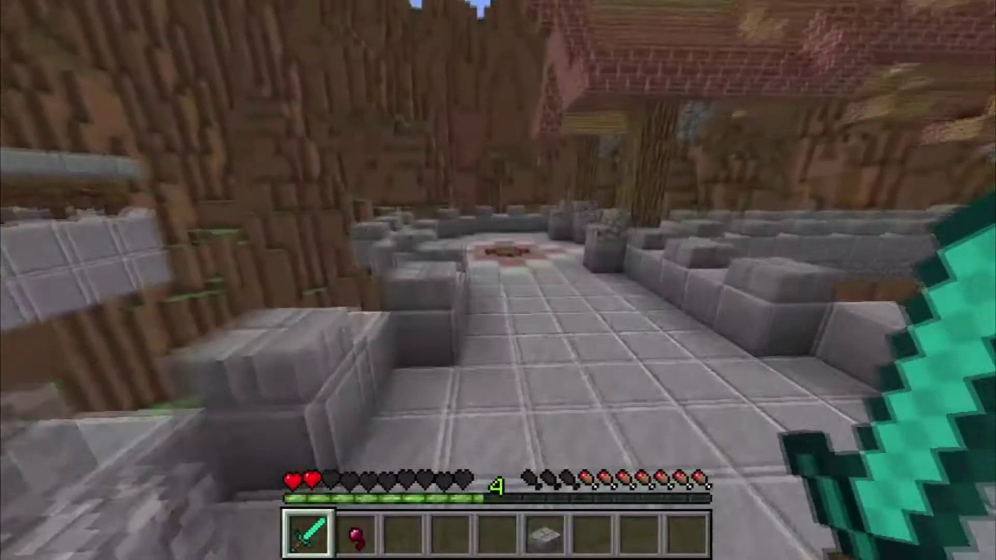
pyautogui.press('w')
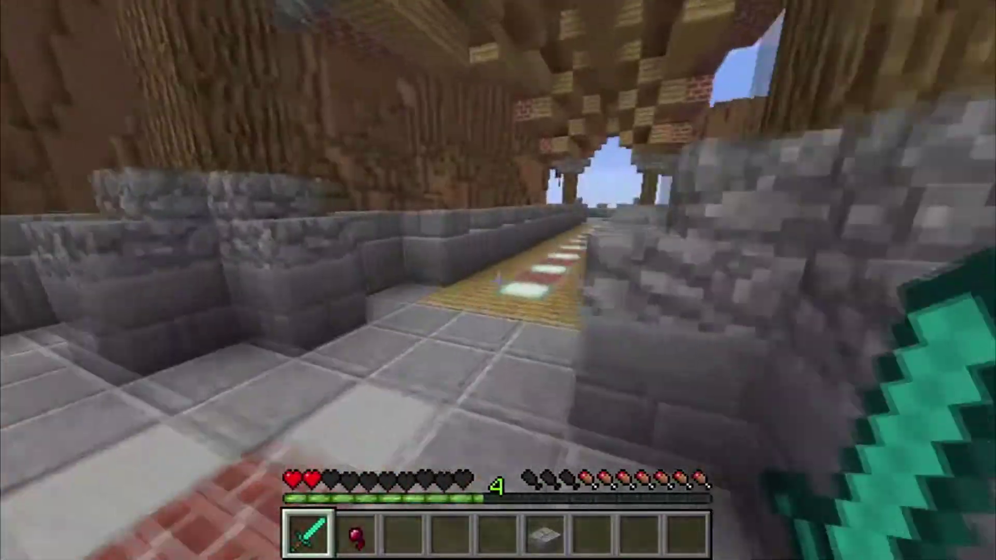
pyautogui.press('w')
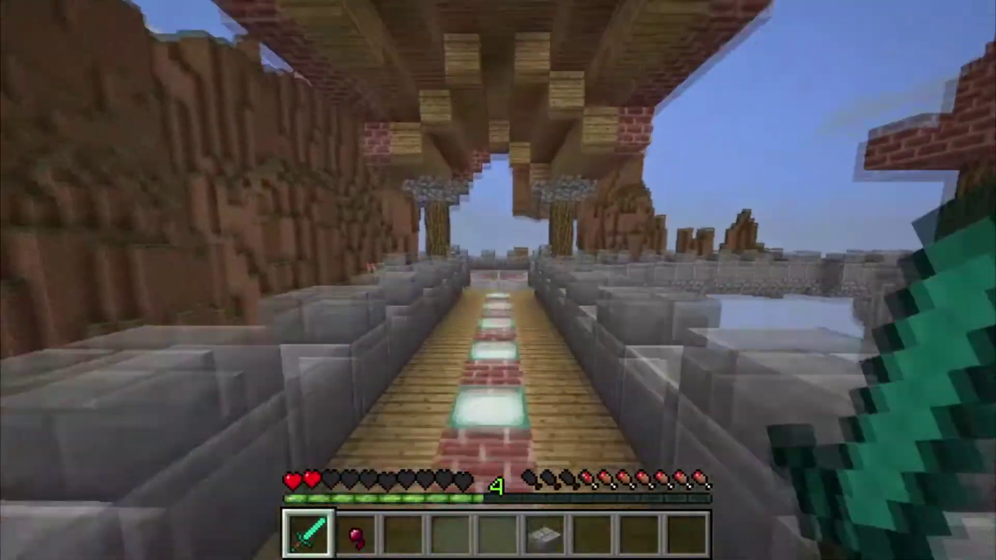
pyautogui.press('w')
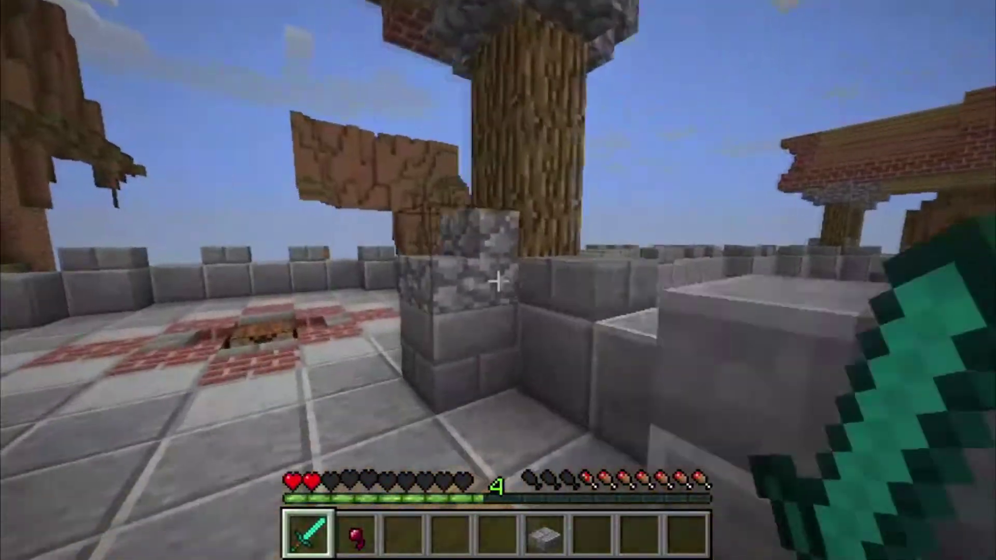
pyautogui.press('w')
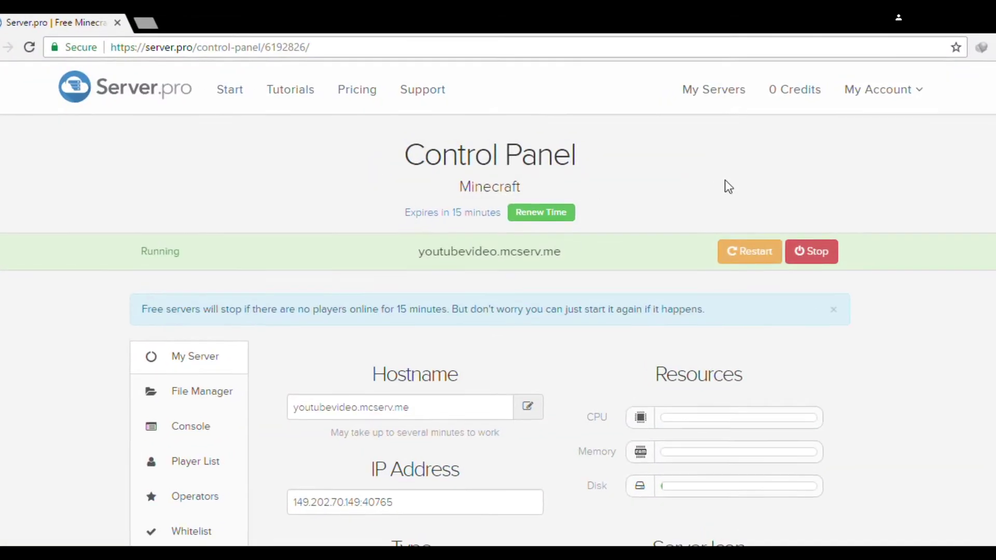
pyautogui.click(222, 93)
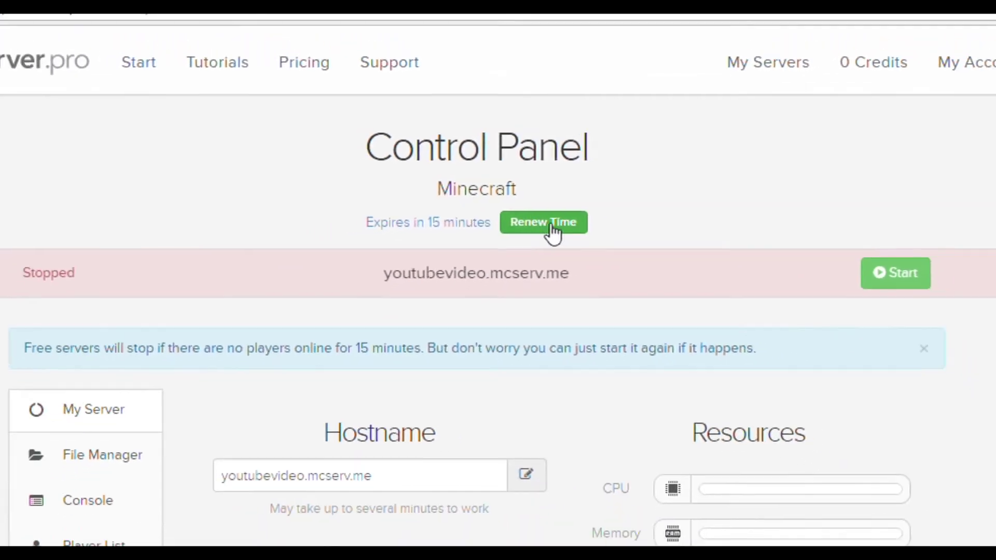
# - Renew youtubevideo.mcserv.me for 60 more minutes and return to My Servers
pyautogui.click(552, 226)
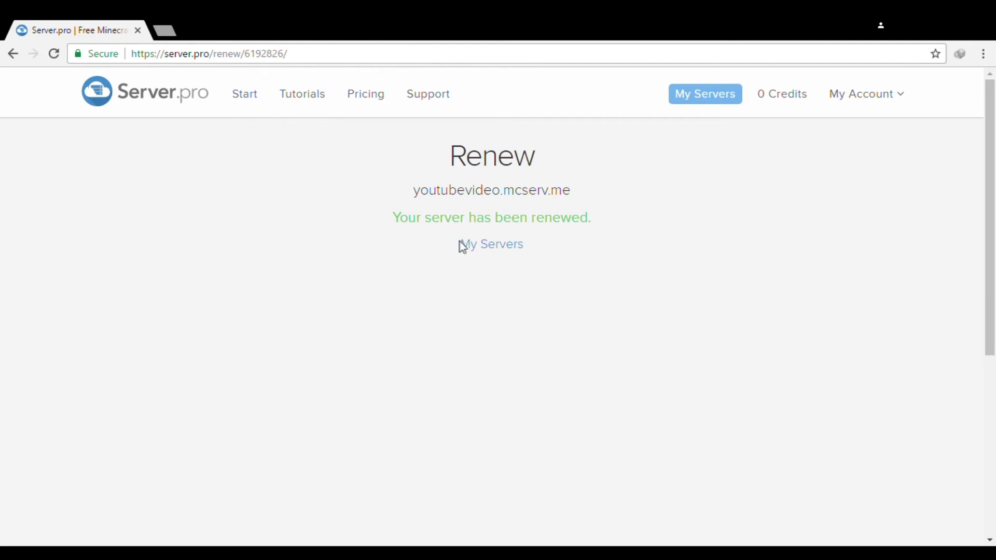
pyautogui.click(500, 255)
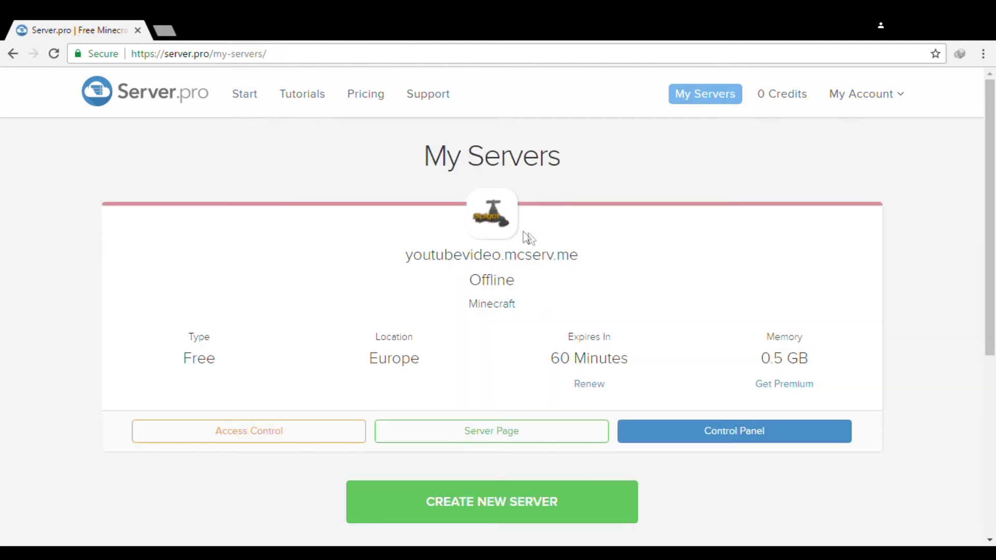